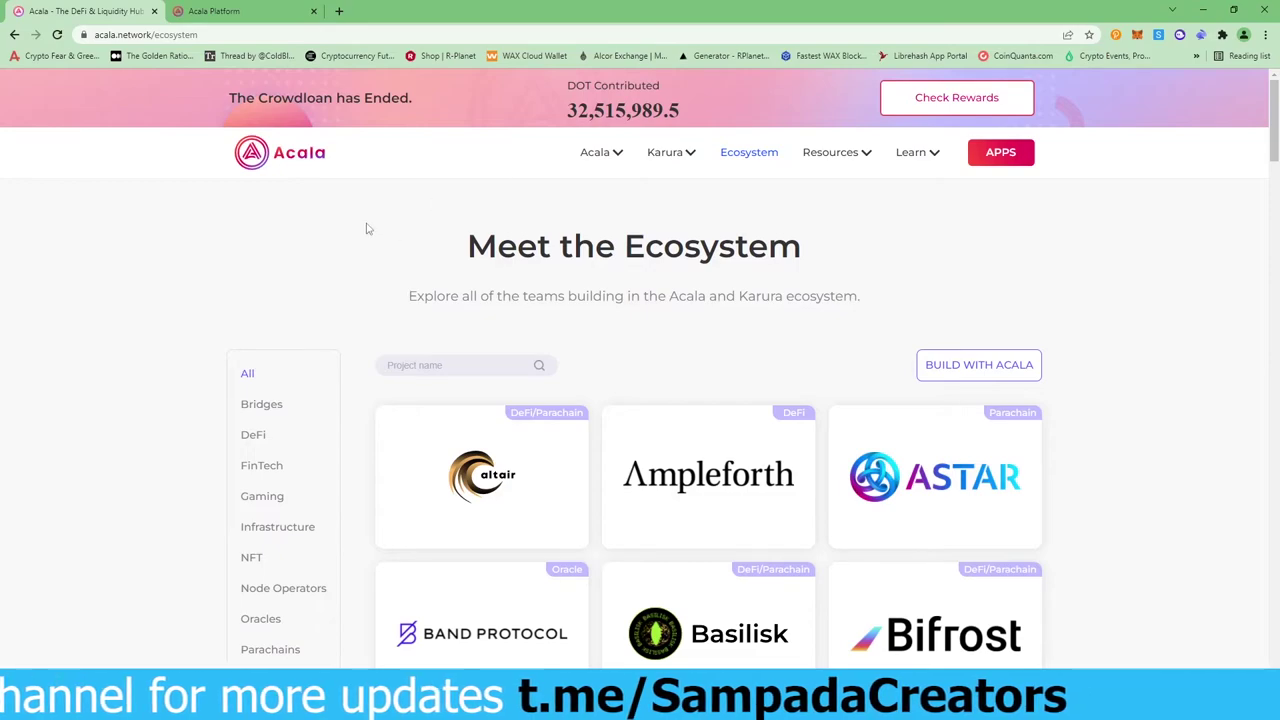
- Review the Acala platform's Portfolio page, including the NFTs section, the vault, staking and earn summaries, and the asset list
{"action": "key", "text": "ctrl+Tab"}
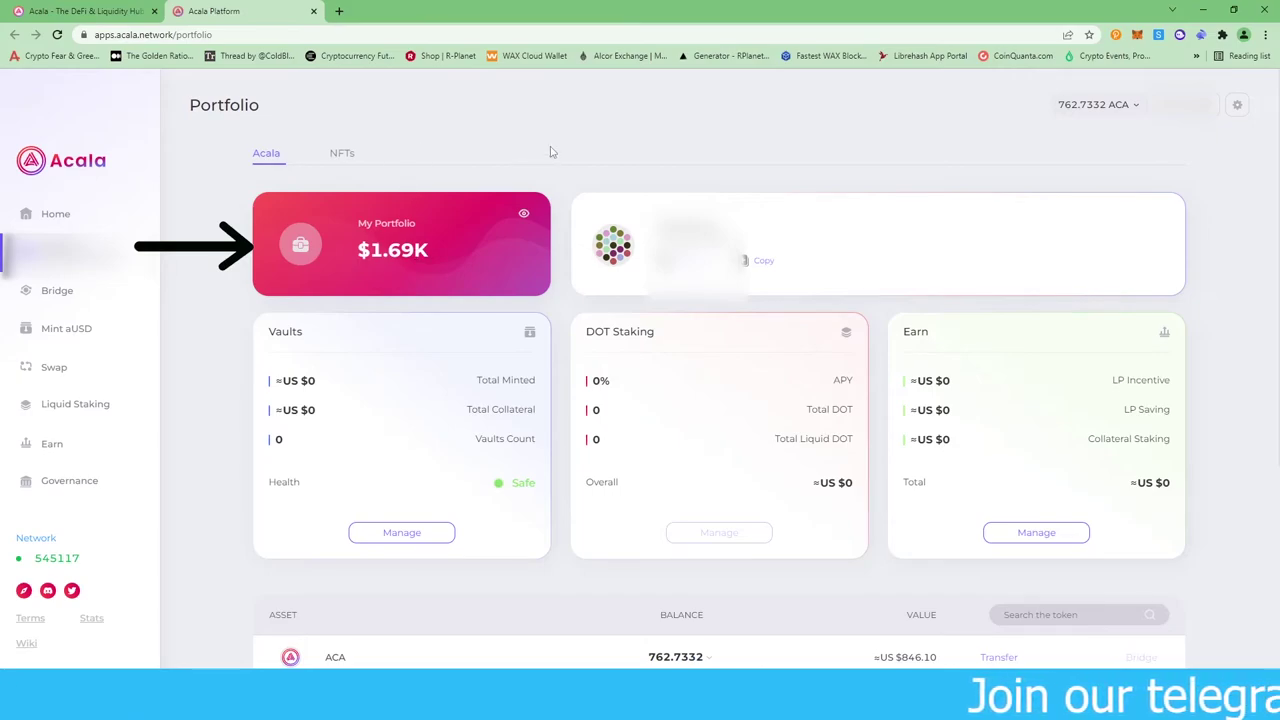
{"action": "scroll", "coordinate": [325, 280], "scroll_direction": "down", "scroll_amount": 2}
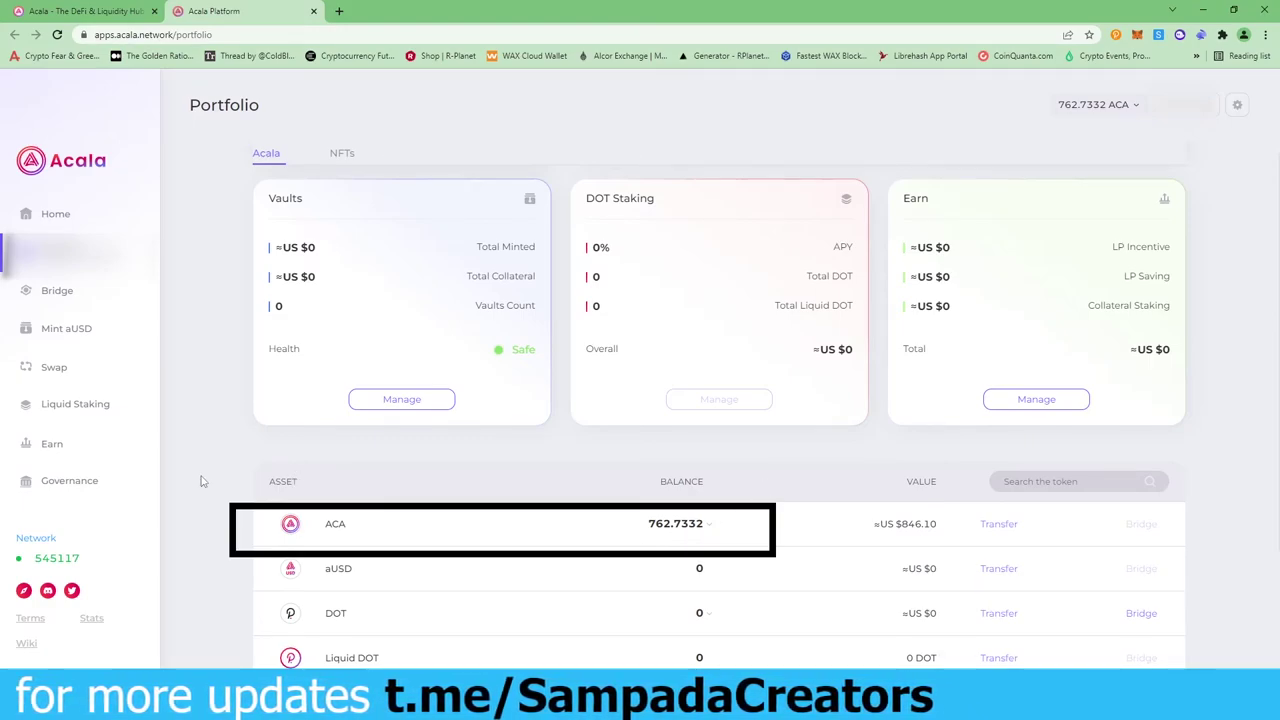
{"action": "scroll", "coordinate": [214, 481], "scroll_direction": "up", "scroll_amount": 2}
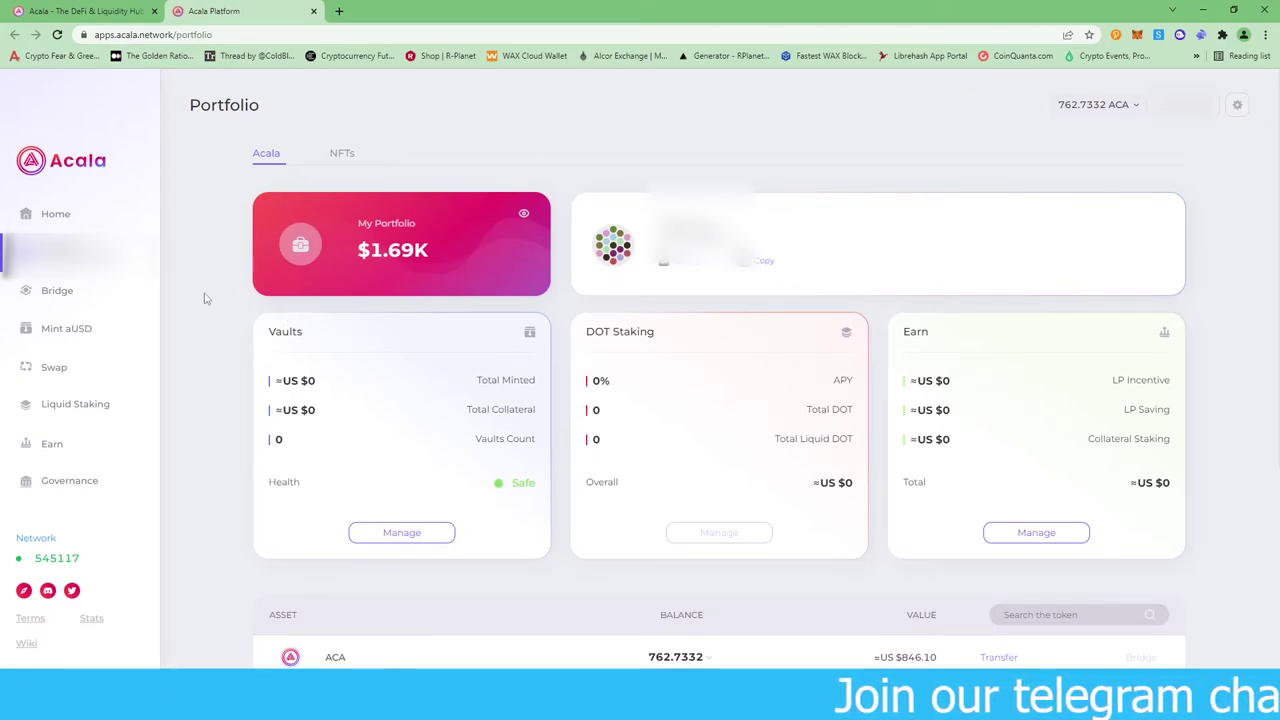
{"action": "left_click", "coordinate": [342, 153]}
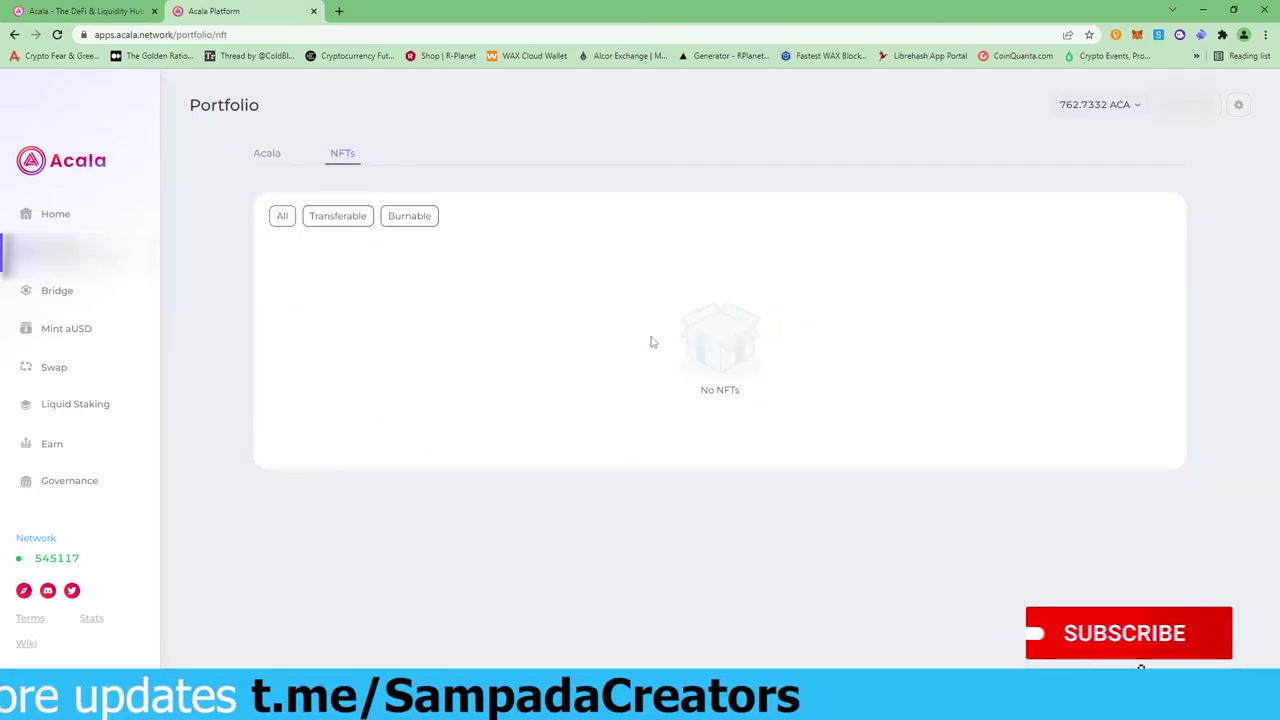
{"action": "left_click", "coordinate": [266, 156]}
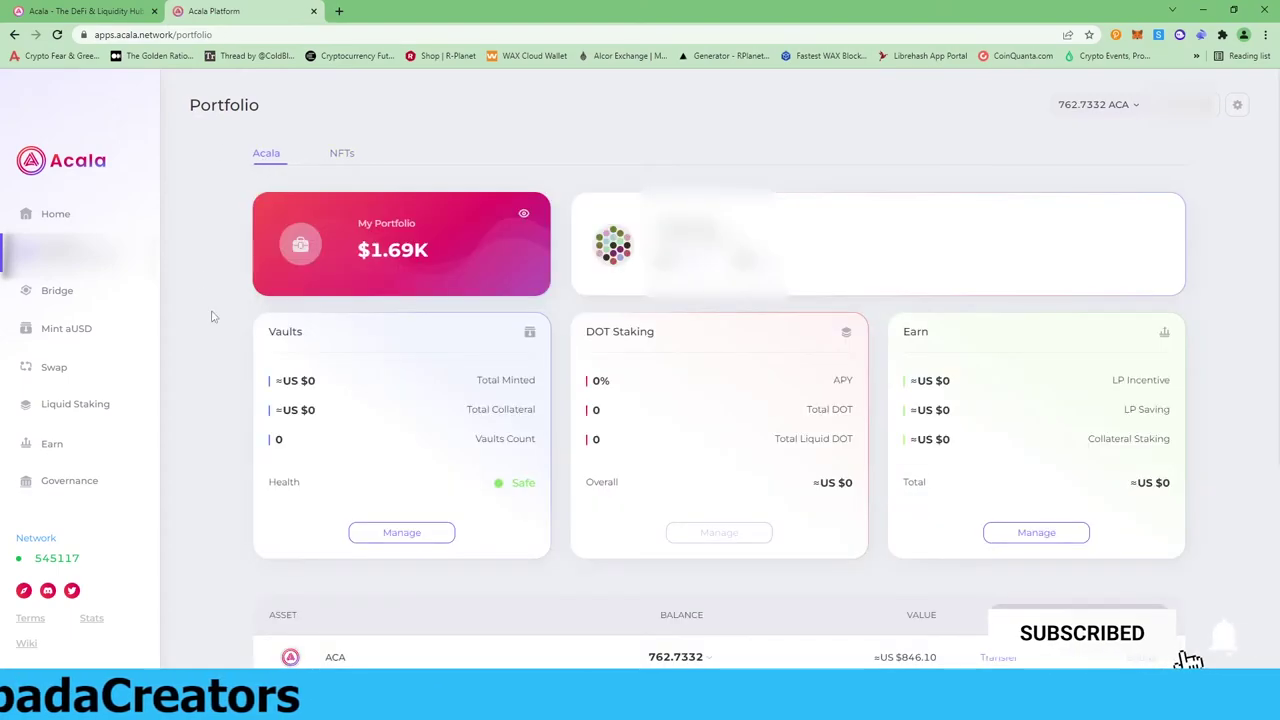
{"action": "scroll", "coordinate": [349, 406], "scroll_direction": "down", "scroll_amount": 1}
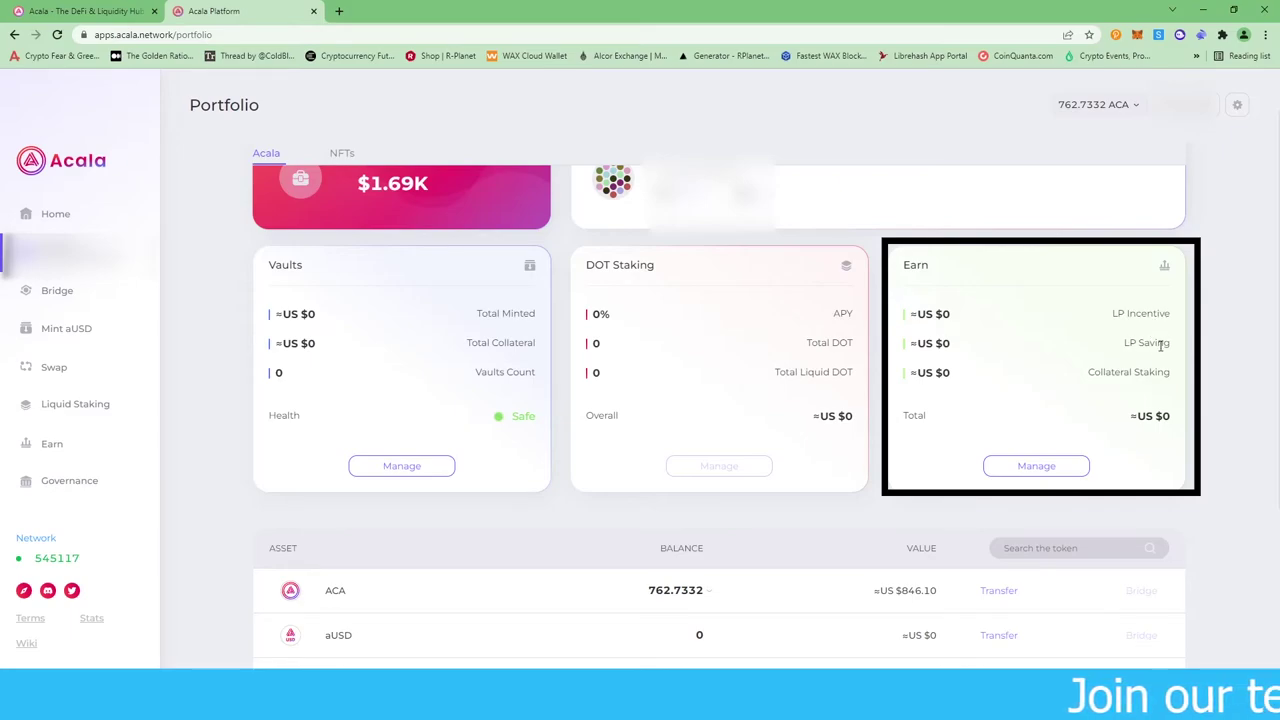
{"action": "scroll", "coordinate": [970, 369], "scroll_direction": "down", "scroll_amount": 3}
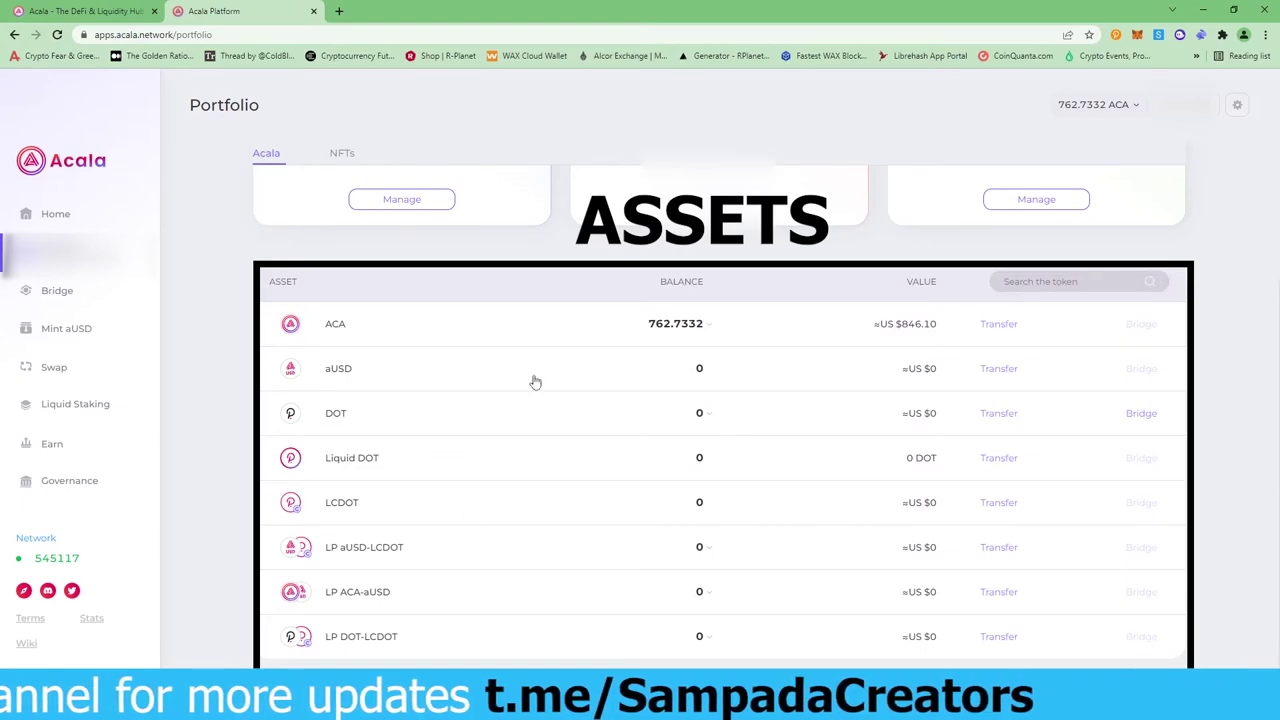
- Look over the Bridge's cross-chain transfer form, dismissing the Bridging DOT notice, and view the Mint aUSD vaults overview
{"action": "left_click", "coordinate": [57, 290]}
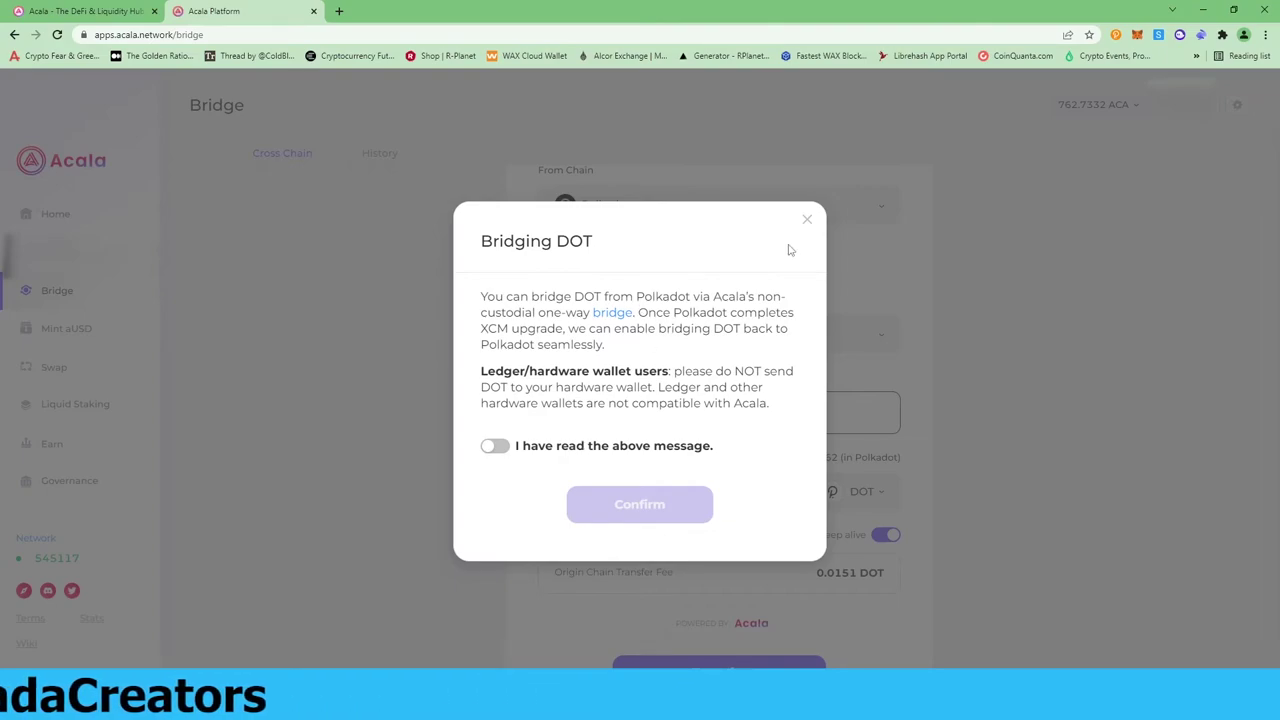
{"action": "left_click", "coordinate": [806, 220]}
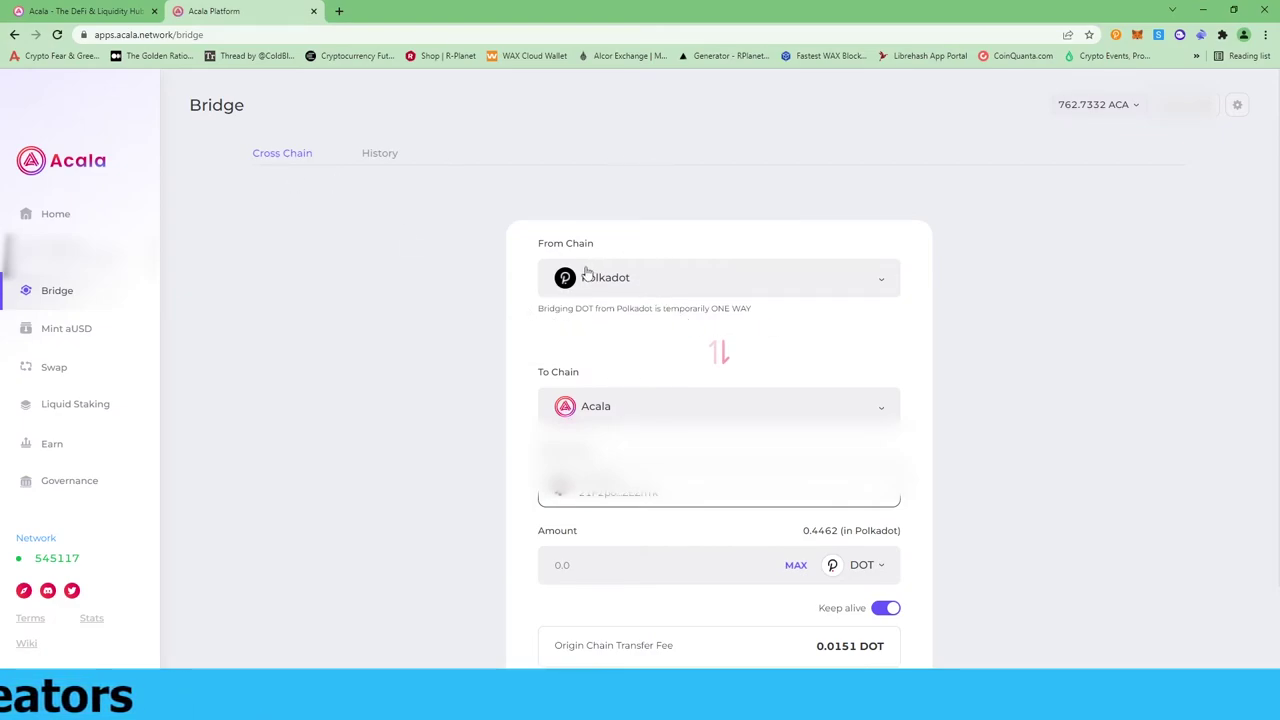
{"action": "scroll", "coordinate": [614, 458], "scroll_direction": "down", "scroll_amount": 1}
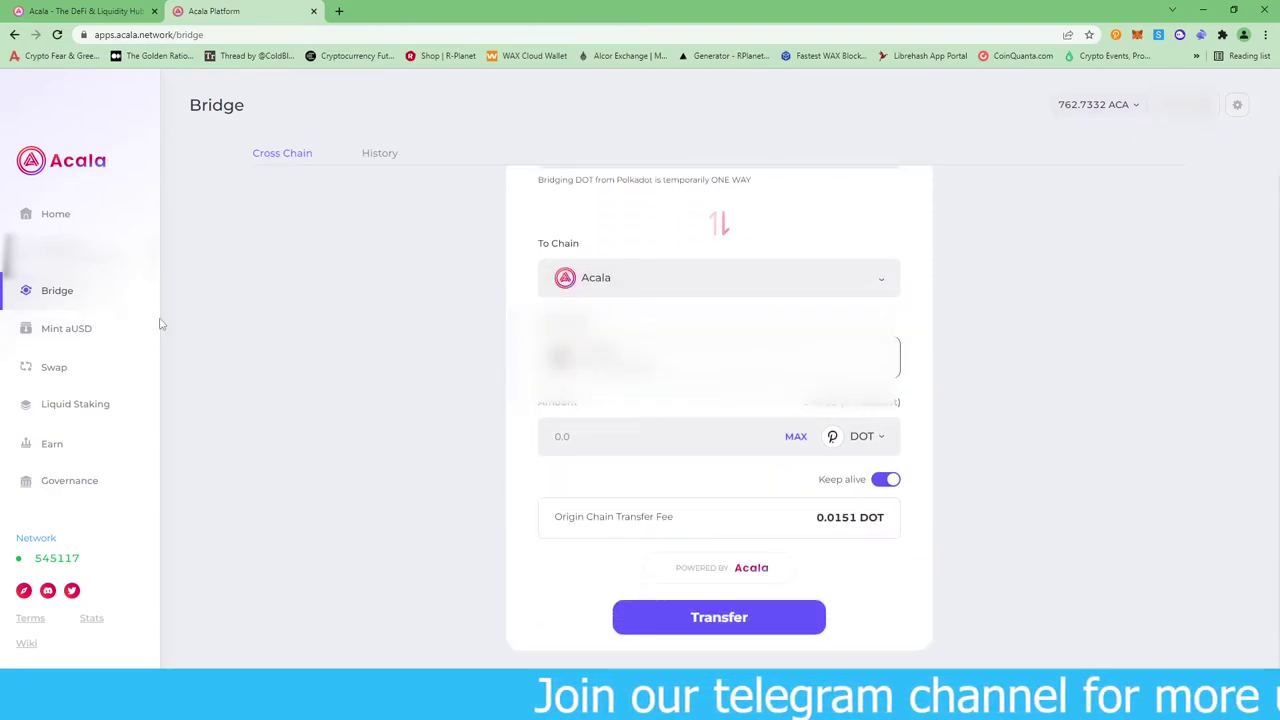
{"action": "left_click", "coordinate": [66, 331]}
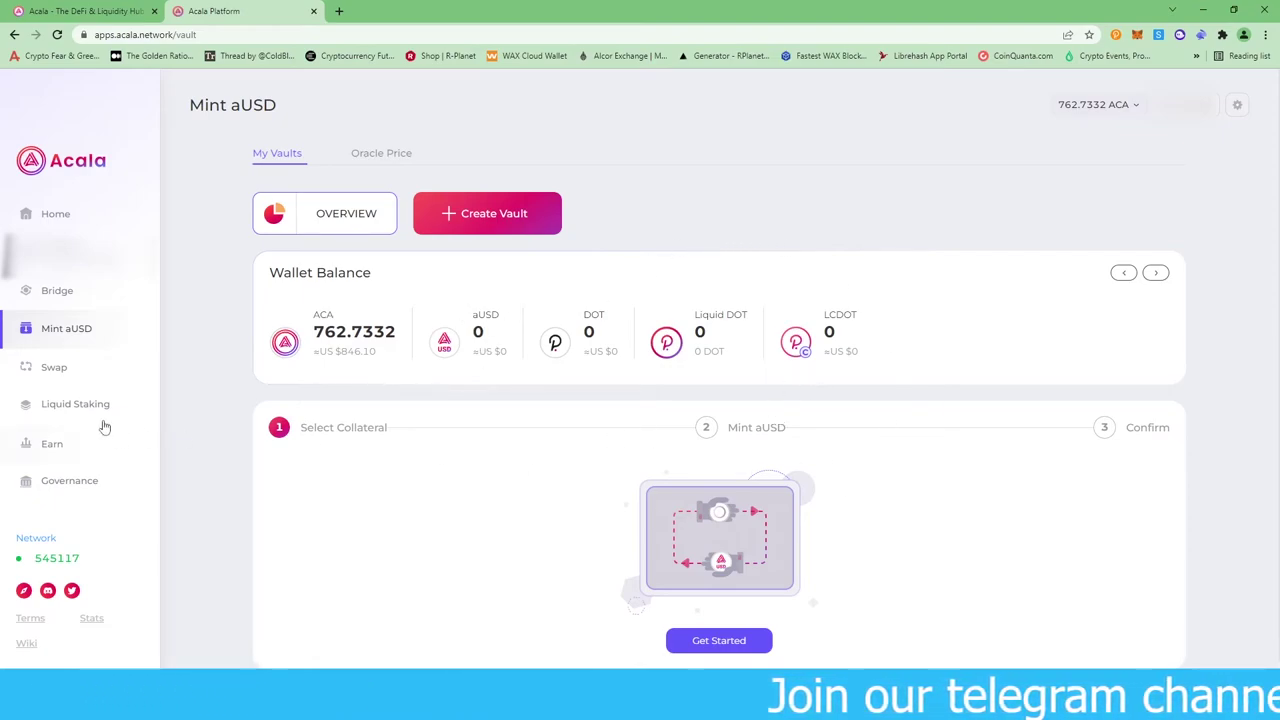
- Choose ACA as the Pay With token on the Swap page and check which tokens can be received
{"action": "left_click", "coordinate": [61, 371]}
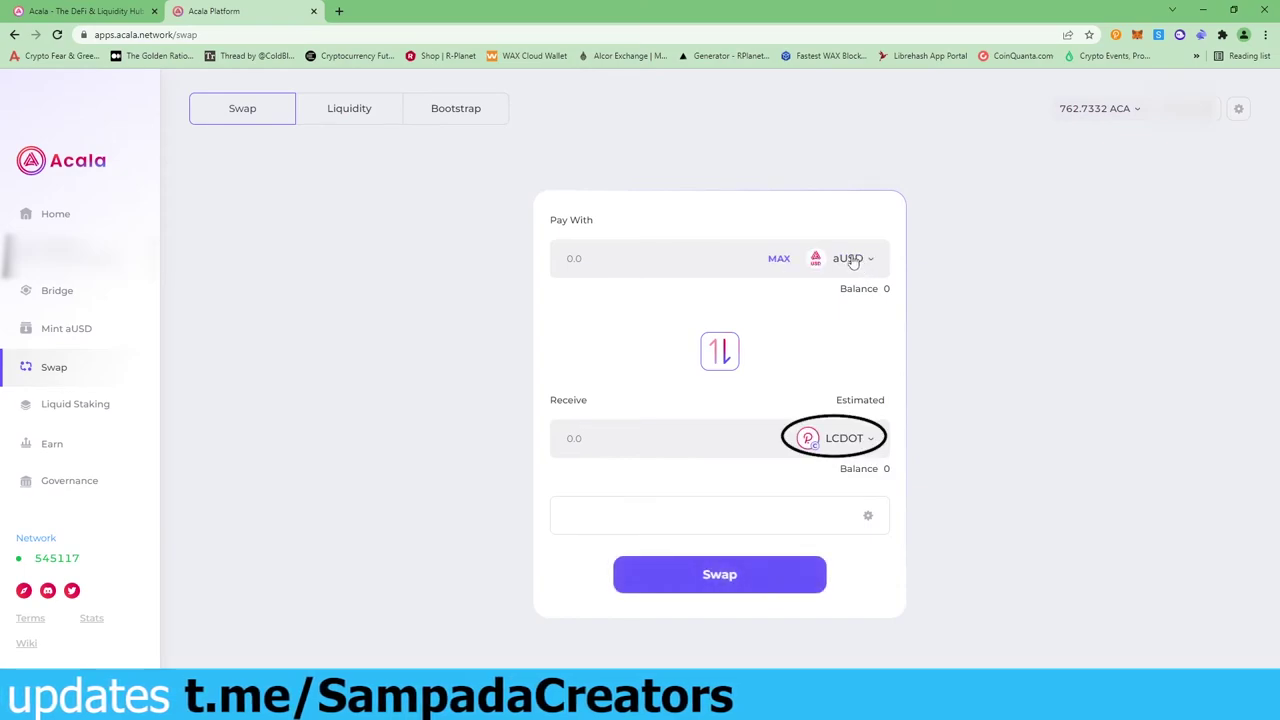
{"action": "left_click", "coordinate": [857, 441]}
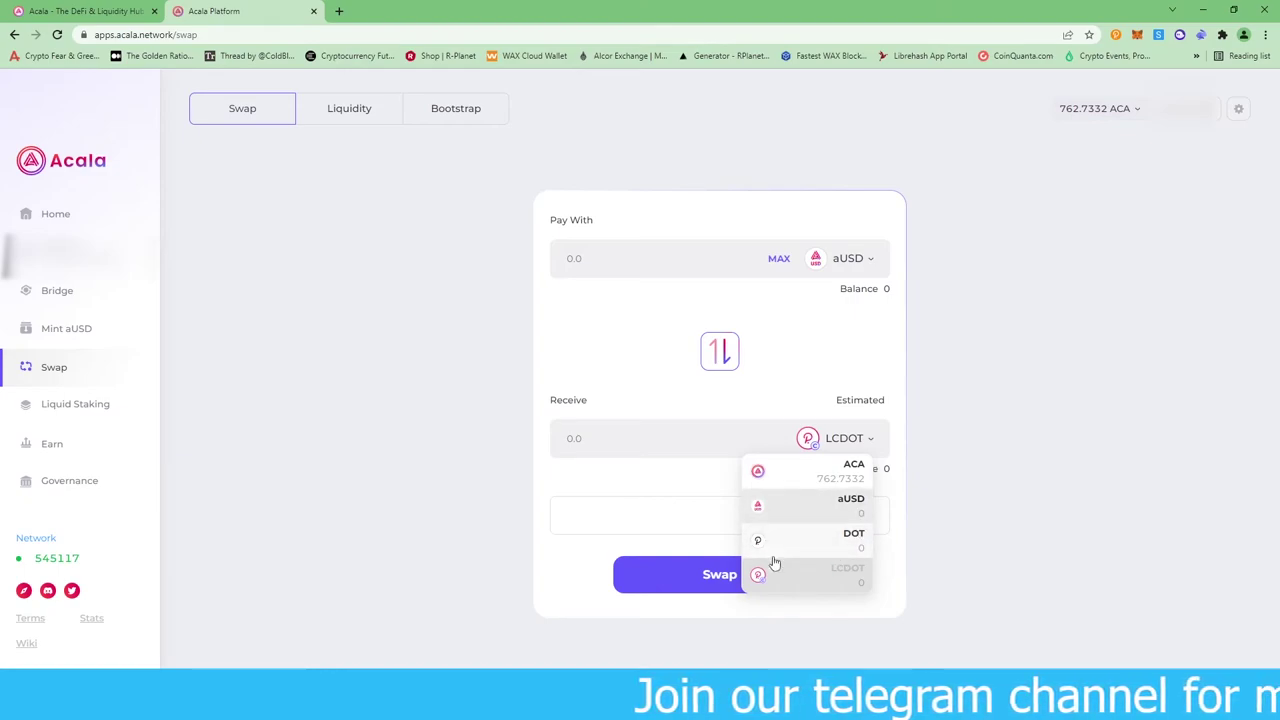
{"action": "left_click", "coordinate": [853, 264]}
{"action": "left_click", "coordinate": [845, 288]}
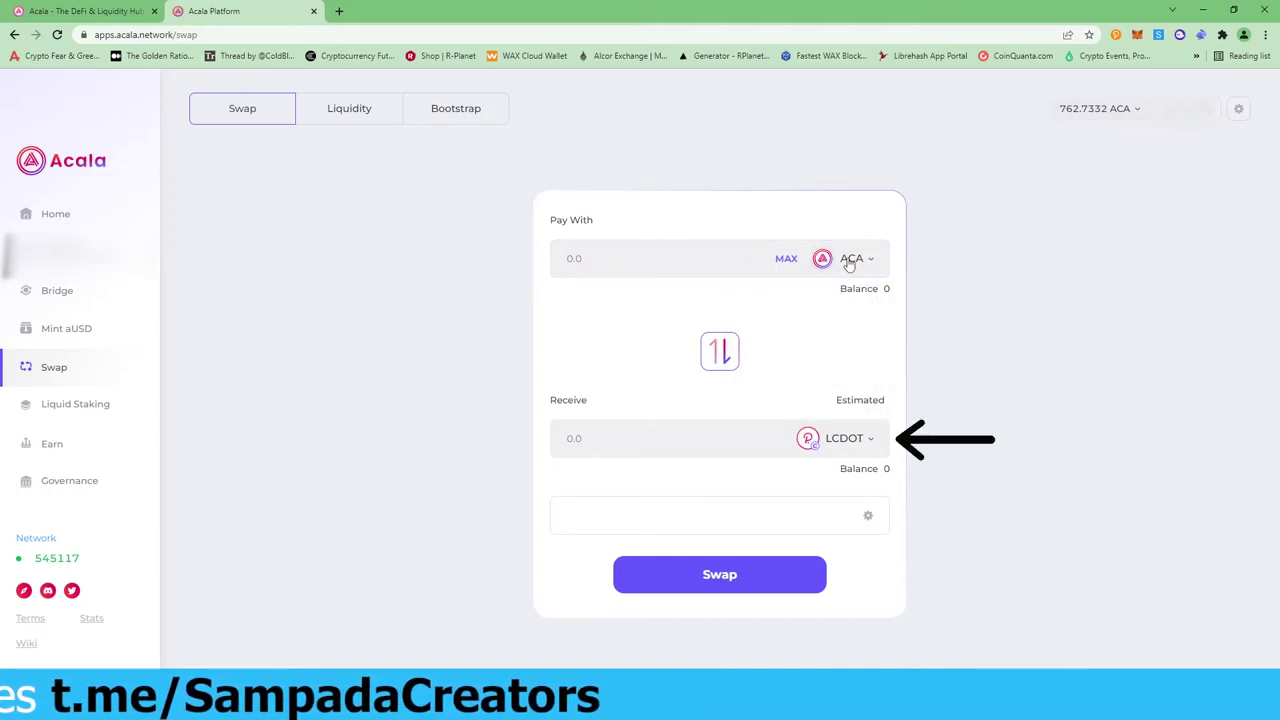
{"action": "left_click", "coordinate": [849, 439]}
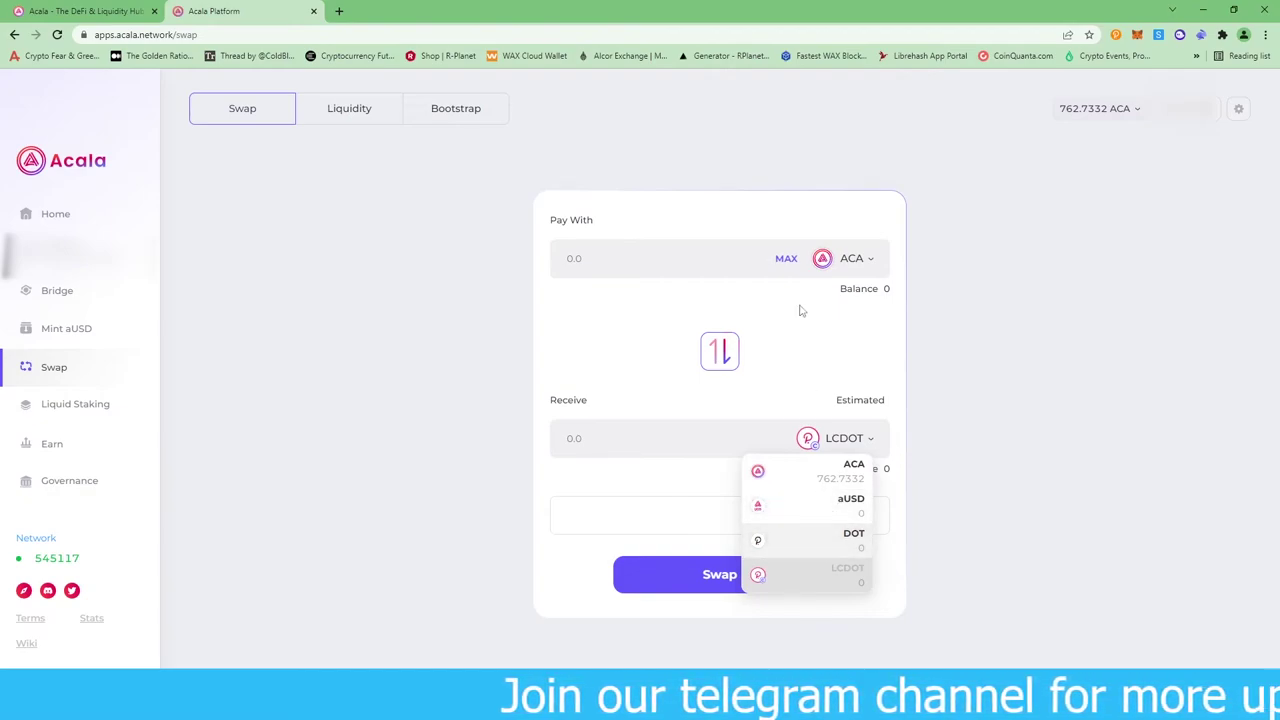
{"action": "left_click", "coordinate": [741, 272]}
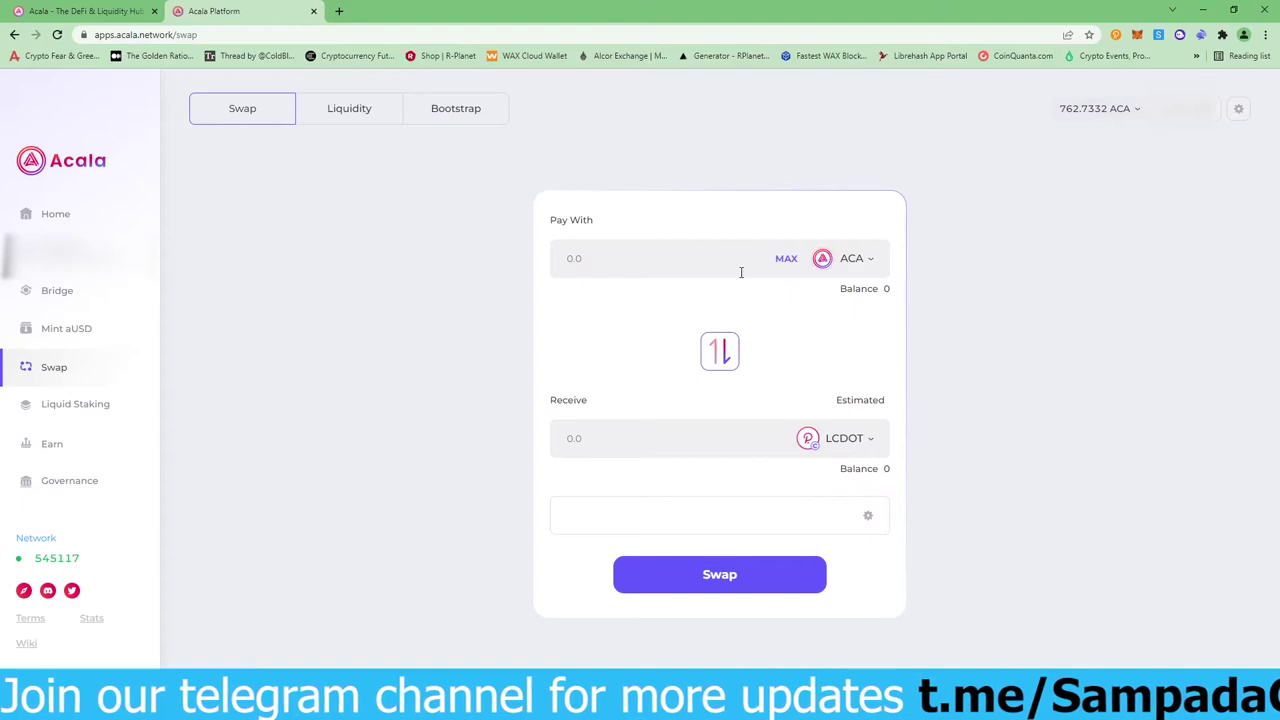
- Look at the Liquidity and Bootstrap pages and examine the available choices for both deposit tokens under Add Liquidity
{"action": "left_click", "coordinate": [362, 108]}
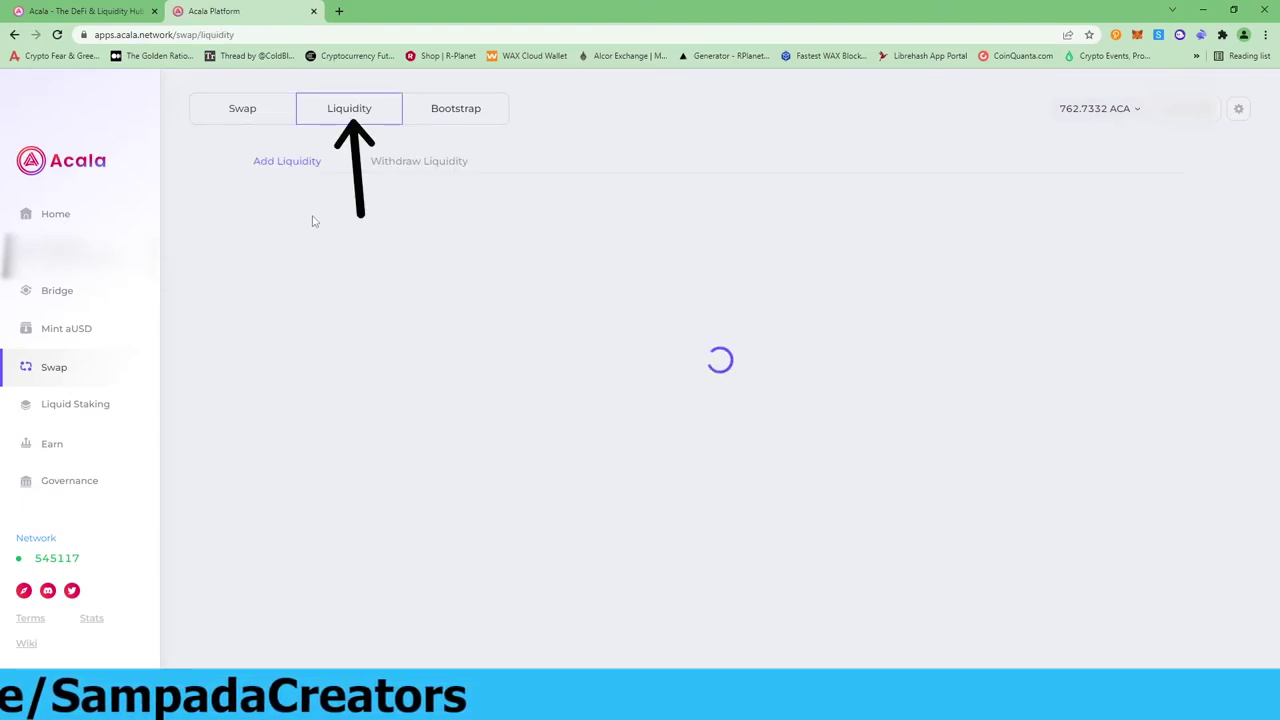
{"action": "left_click", "coordinate": [460, 115]}
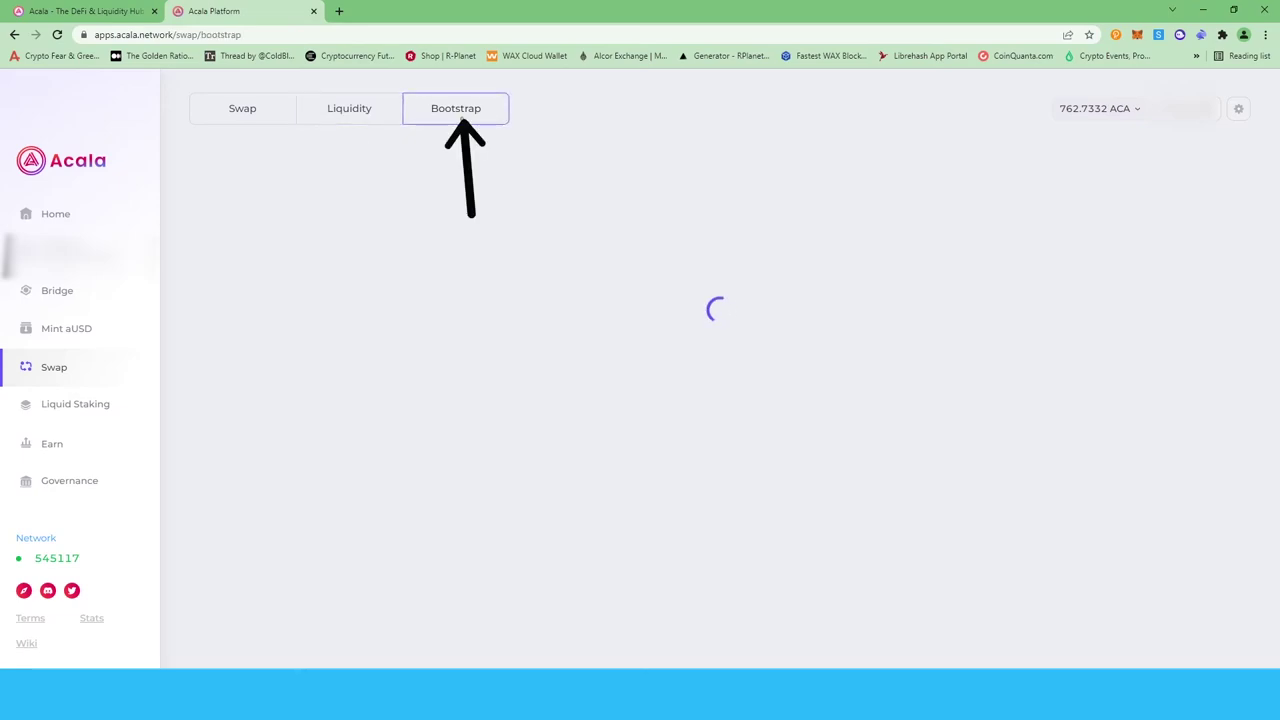
{"action": "left_click", "coordinate": [367, 110]}
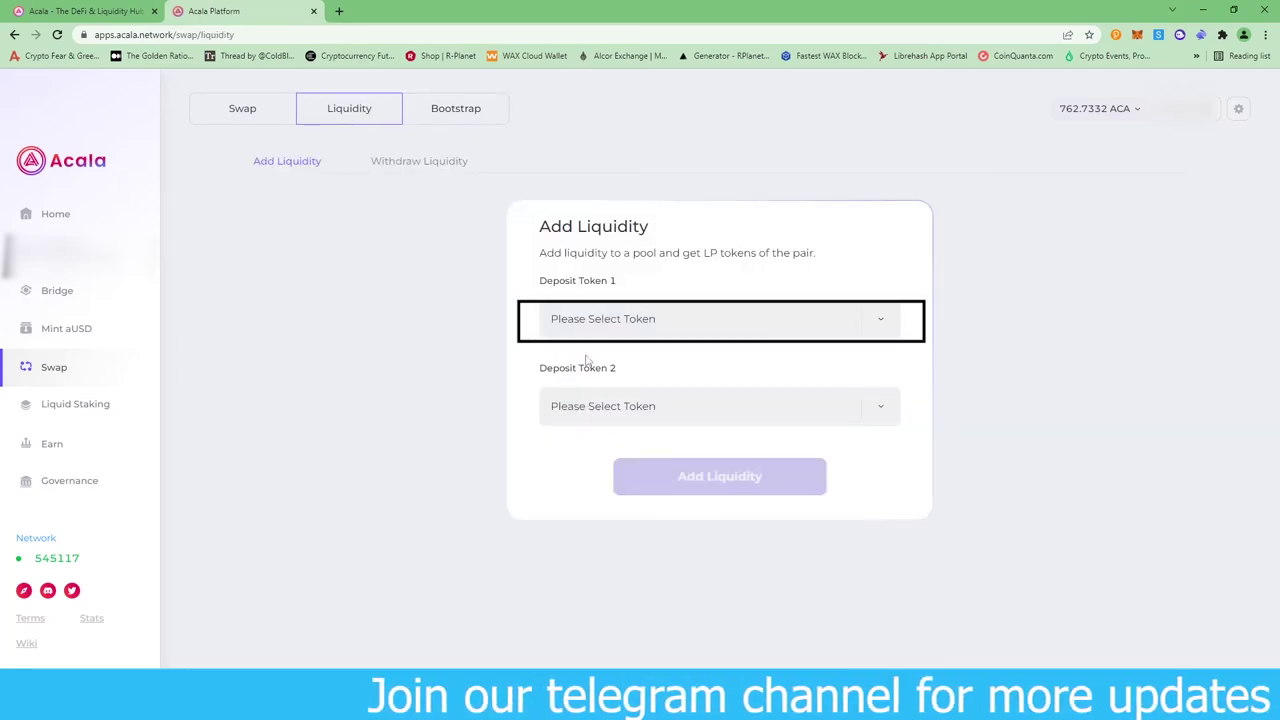
{"action": "left_click", "coordinate": [670, 326]}
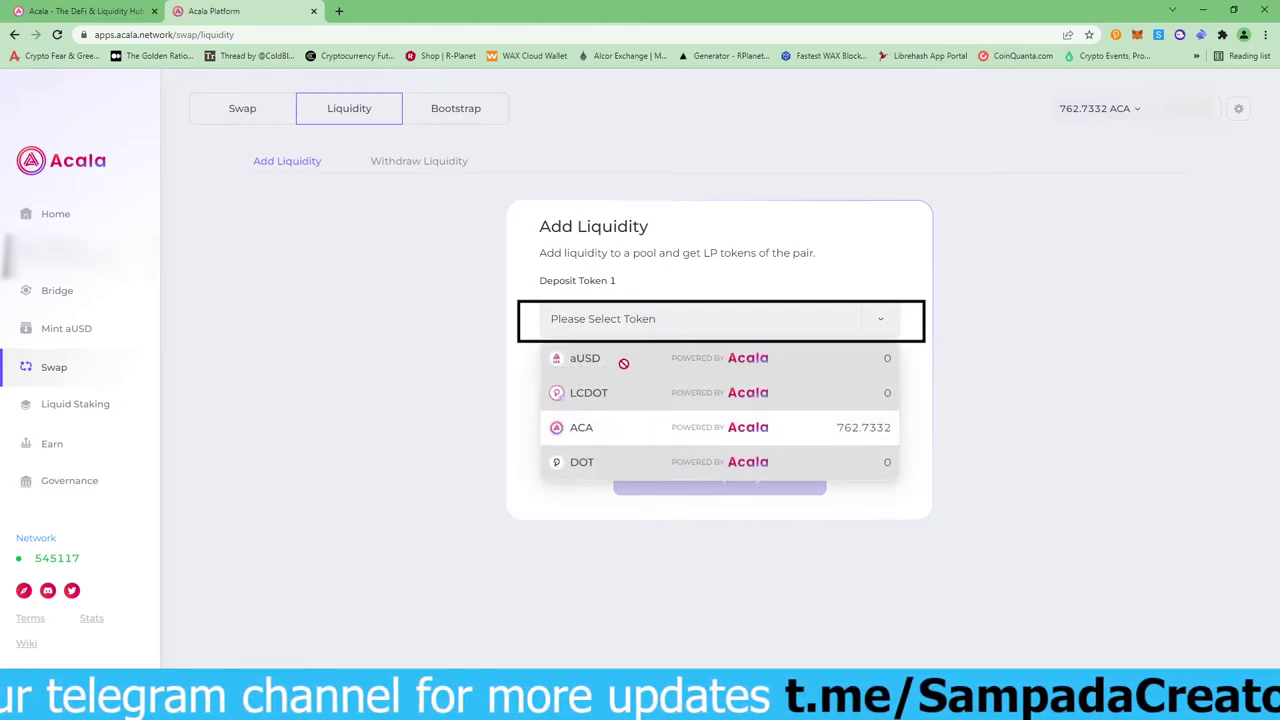
{"action": "left_click", "coordinate": [466, 494]}
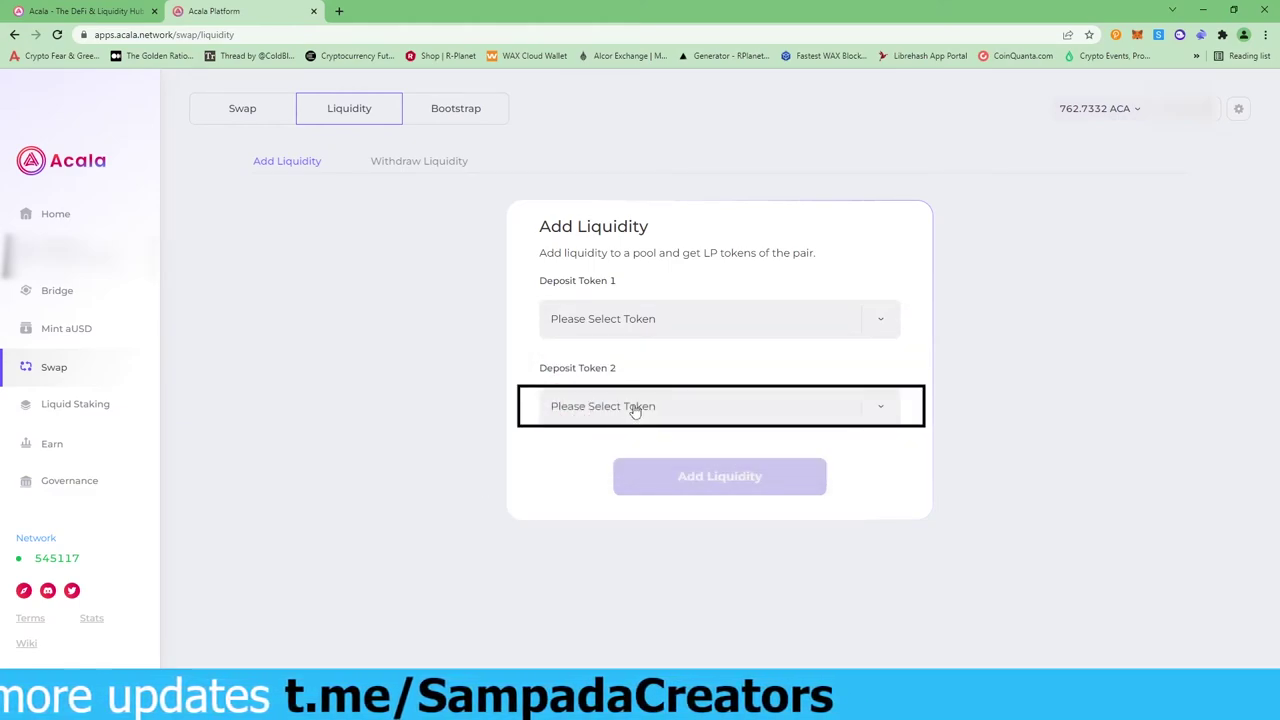
{"action": "left_click", "coordinate": [635, 410]}
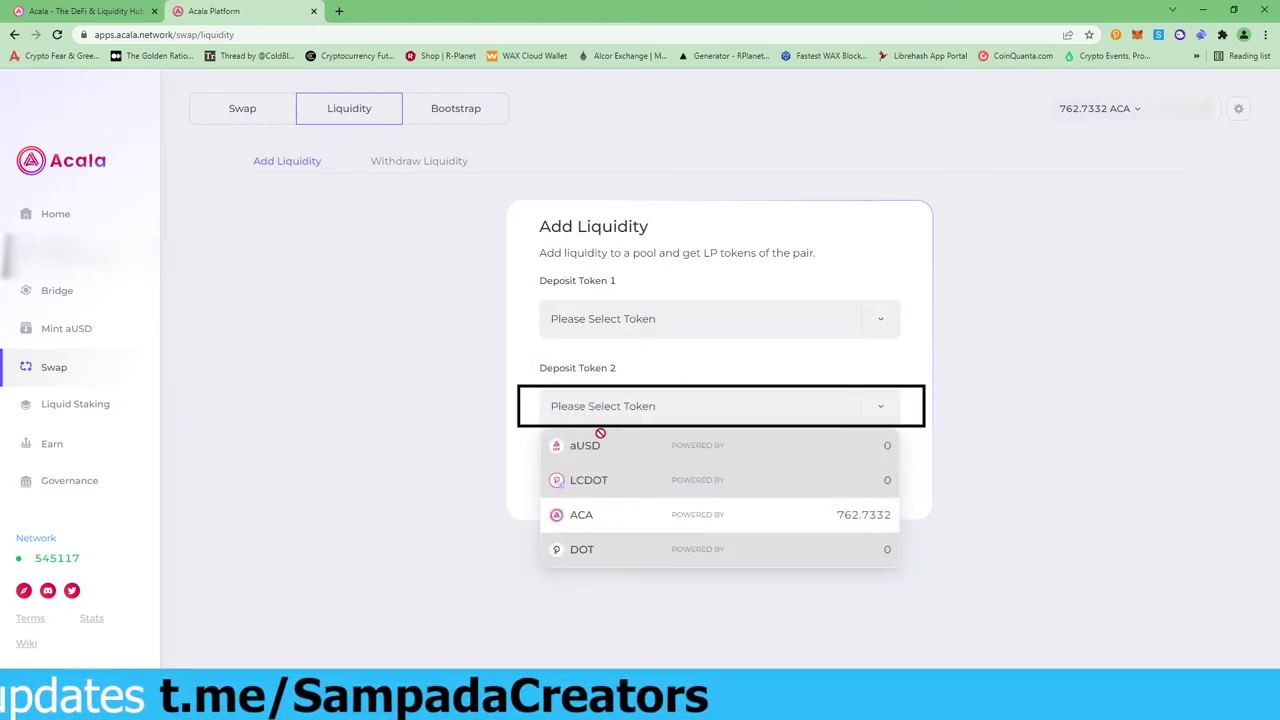
{"action": "left_click", "coordinate": [915, 374]}
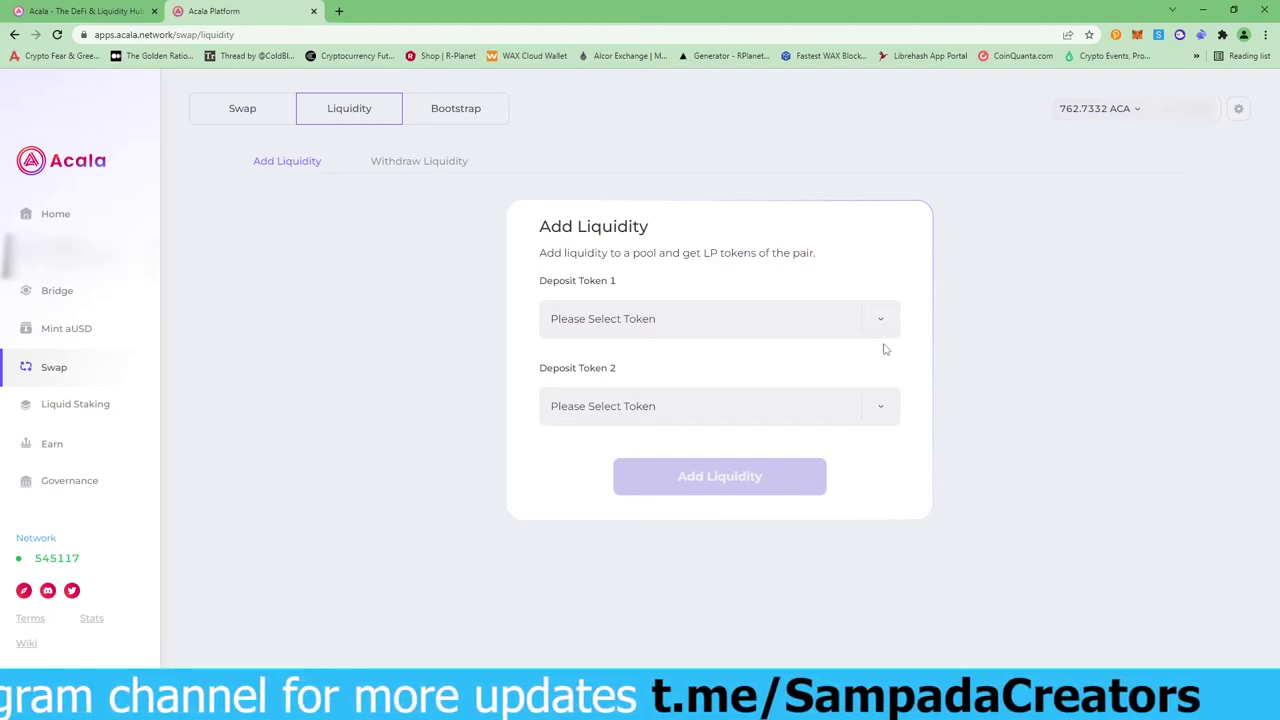
- Open the Collateral Staking offers in Earn and check the estimated end date of the ACA loyalty program
{"action": "left_click", "coordinate": [55, 444]}
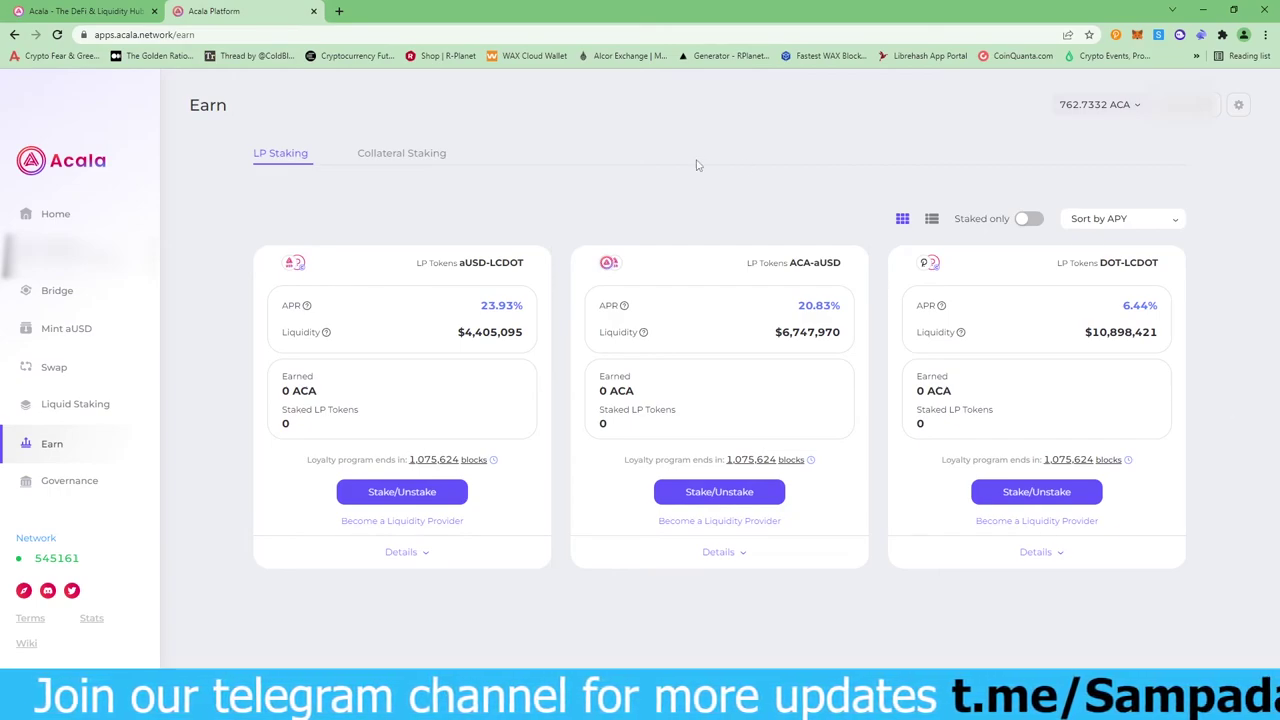
{"action": "left_click", "coordinate": [390, 156]}
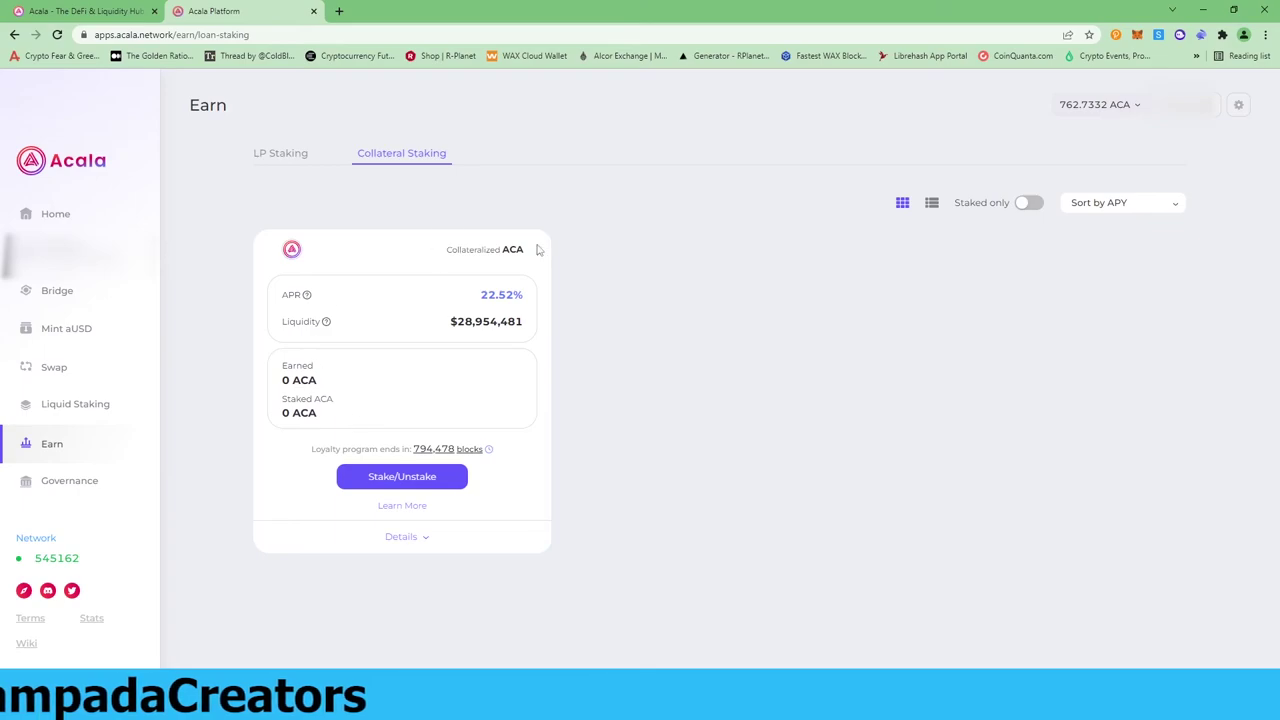
{"action": "mouse_move", "coordinate": [490, 452]}
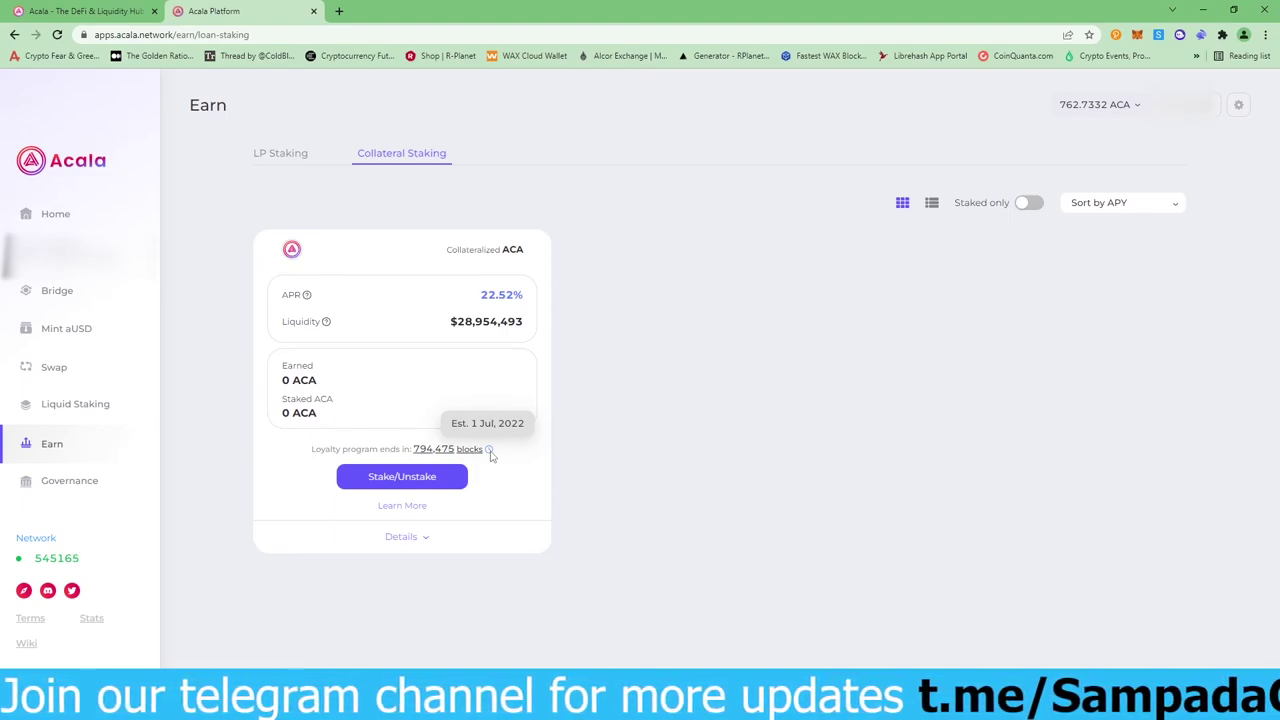
- Enter 300 ACA as the amount for the collateralized ACA pool and submit the stake
{"action": "left_click", "coordinate": [405, 478]}
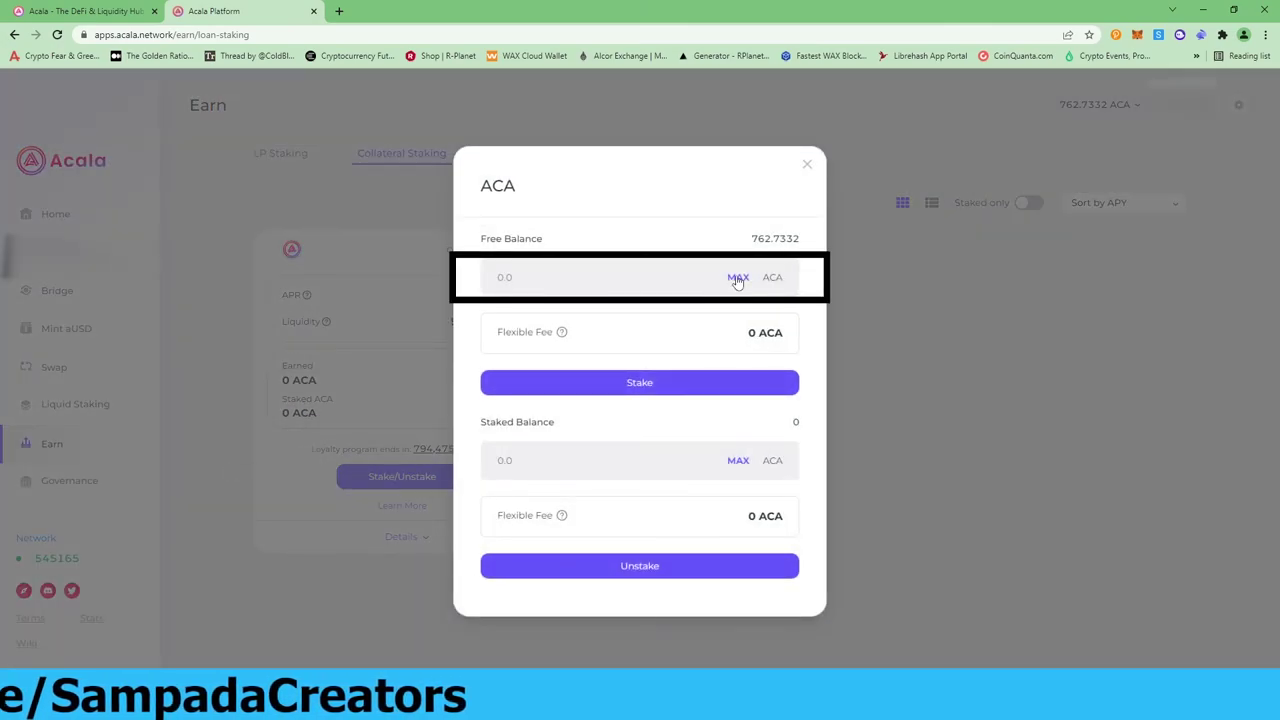
{"action": "left_click", "coordinate": [616, 279]}
{"action": "type", "text": "3000"}
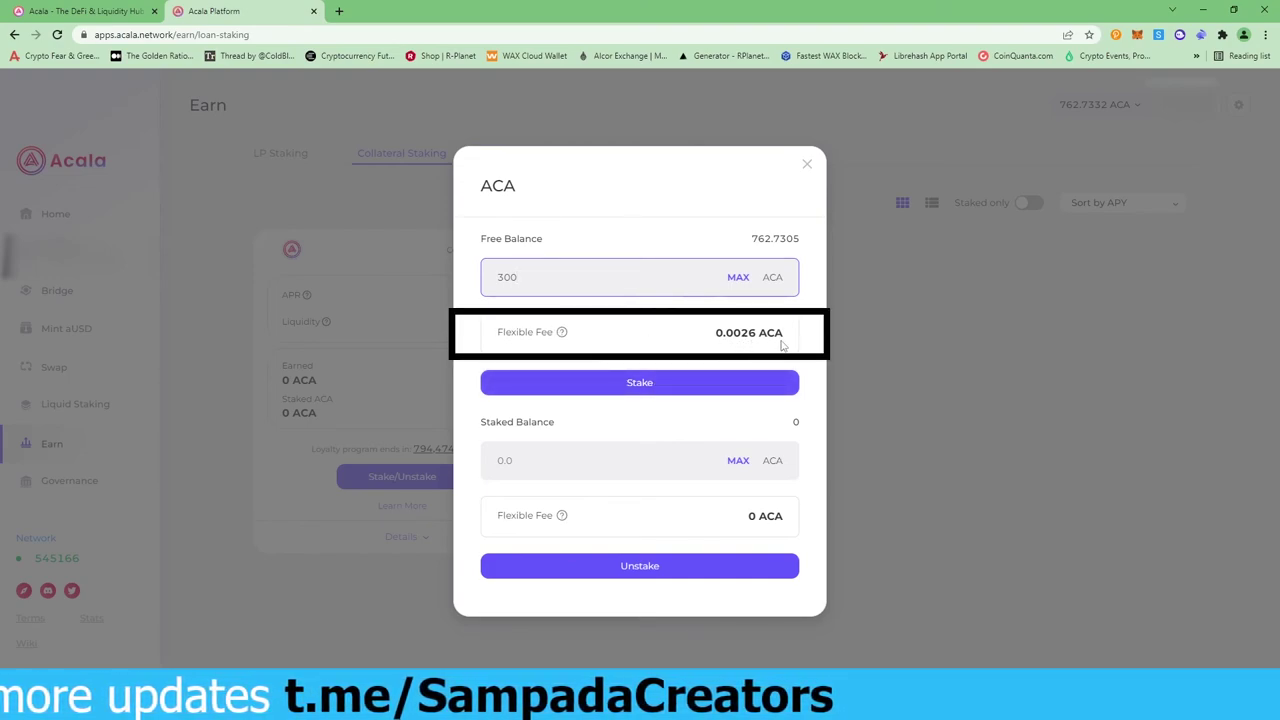
{"action": "left_click", "coordinate": [665, 383]}
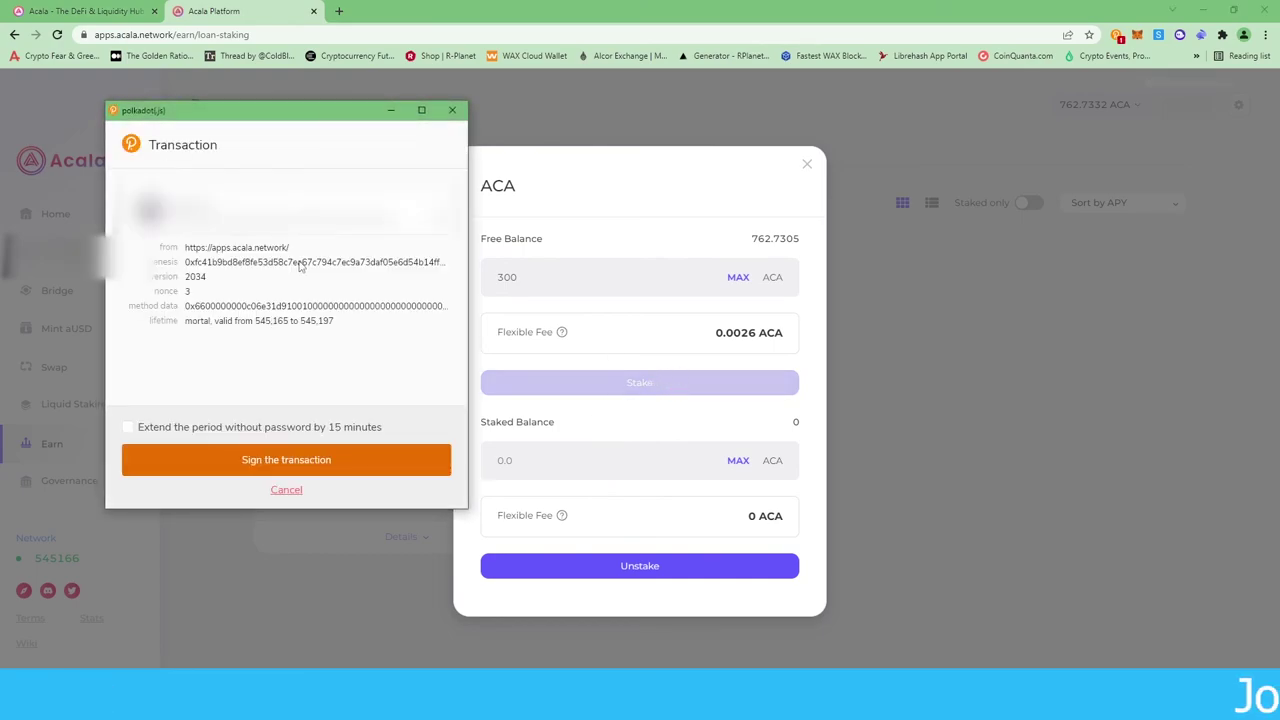
- Enter the wallet account's password, correcting the first entry, and sign the staking transaction
{"action": "type", "text": "••"}
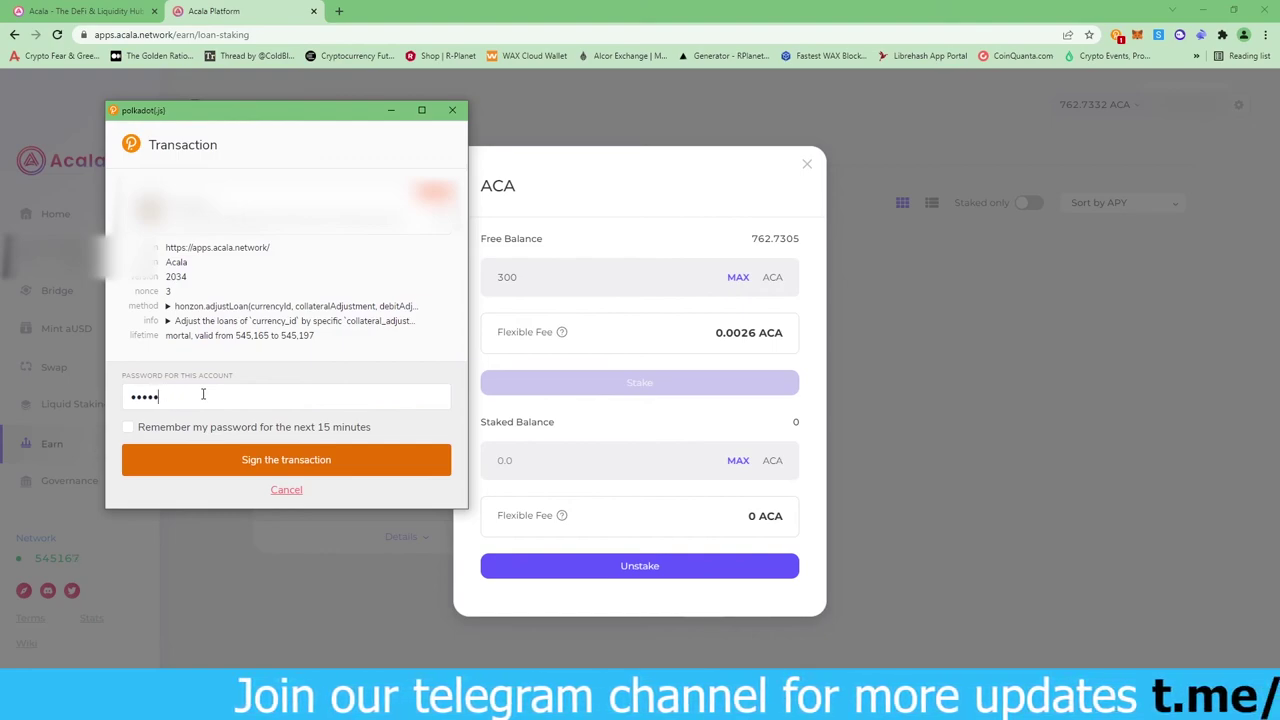
{"action": "key", "text": "BackSpace"}
{"action": "key", "text": "BackSpace"}
{"action": "key", "text": "BackSpace"}
{"action": "key", "text": "BackSpace"}
{"action": "key", "text": "BackSpace"}
{"action": "type", "text": "••"}
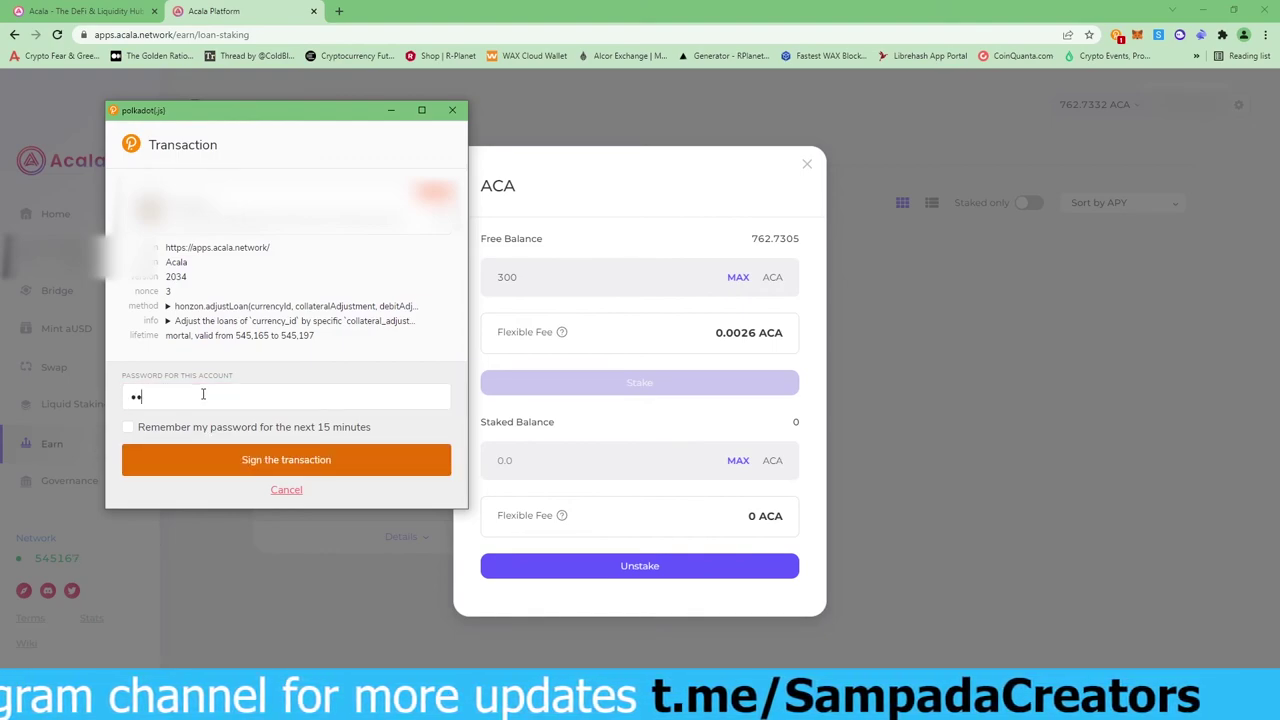
{"action": "type", "text": "••••"}
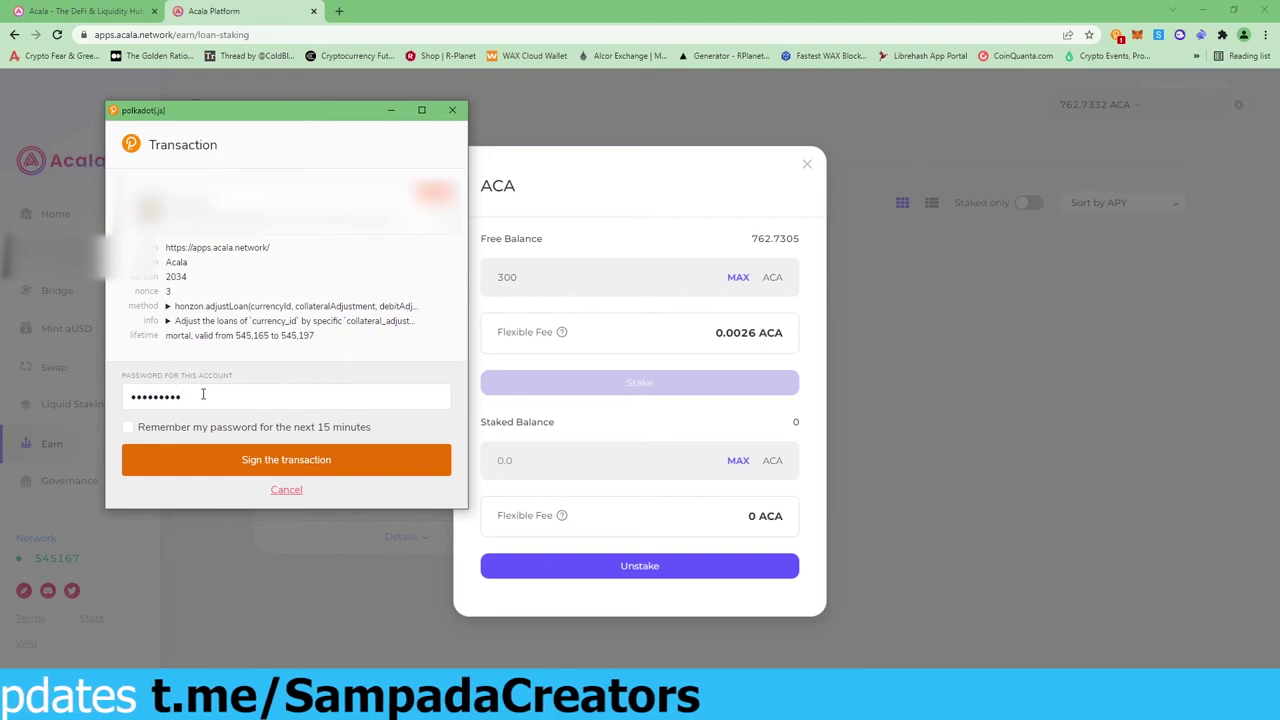
{"action": "type", "text": "•••"}
{"action": "left_click", "coordinate": [277, 459]}
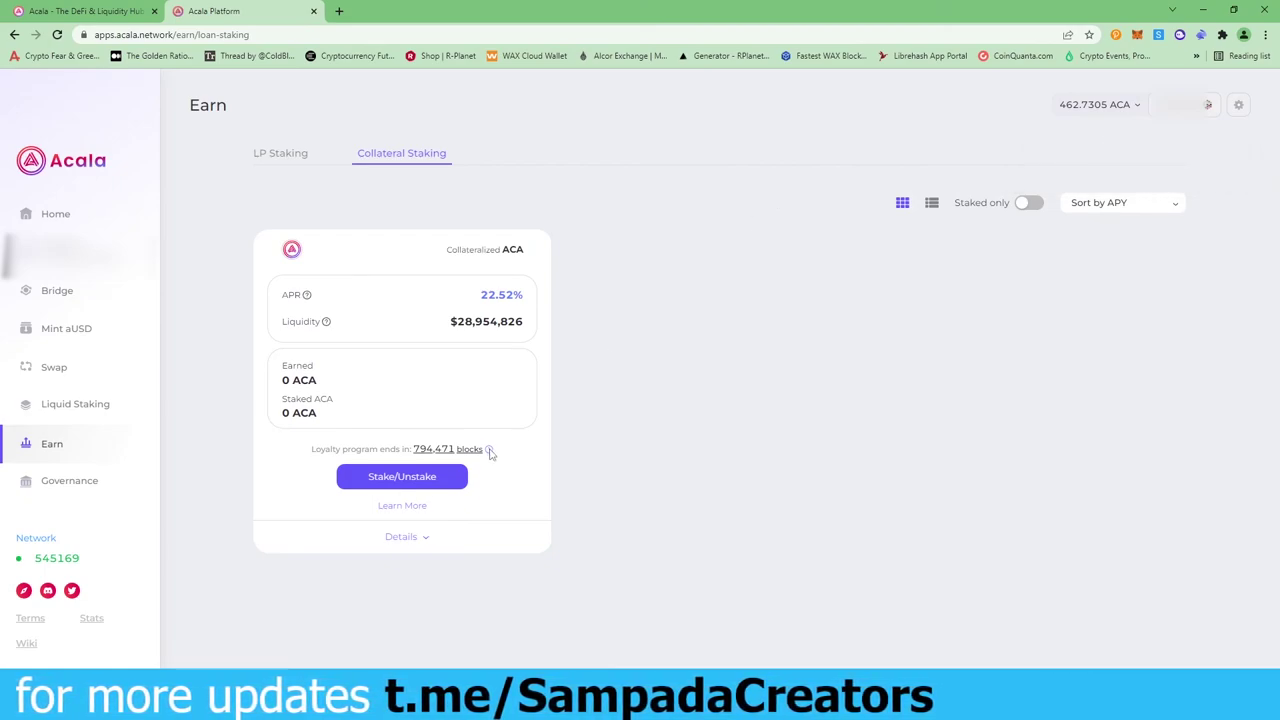
{"action": "mouse_move", "coordinate": [491, 451]}
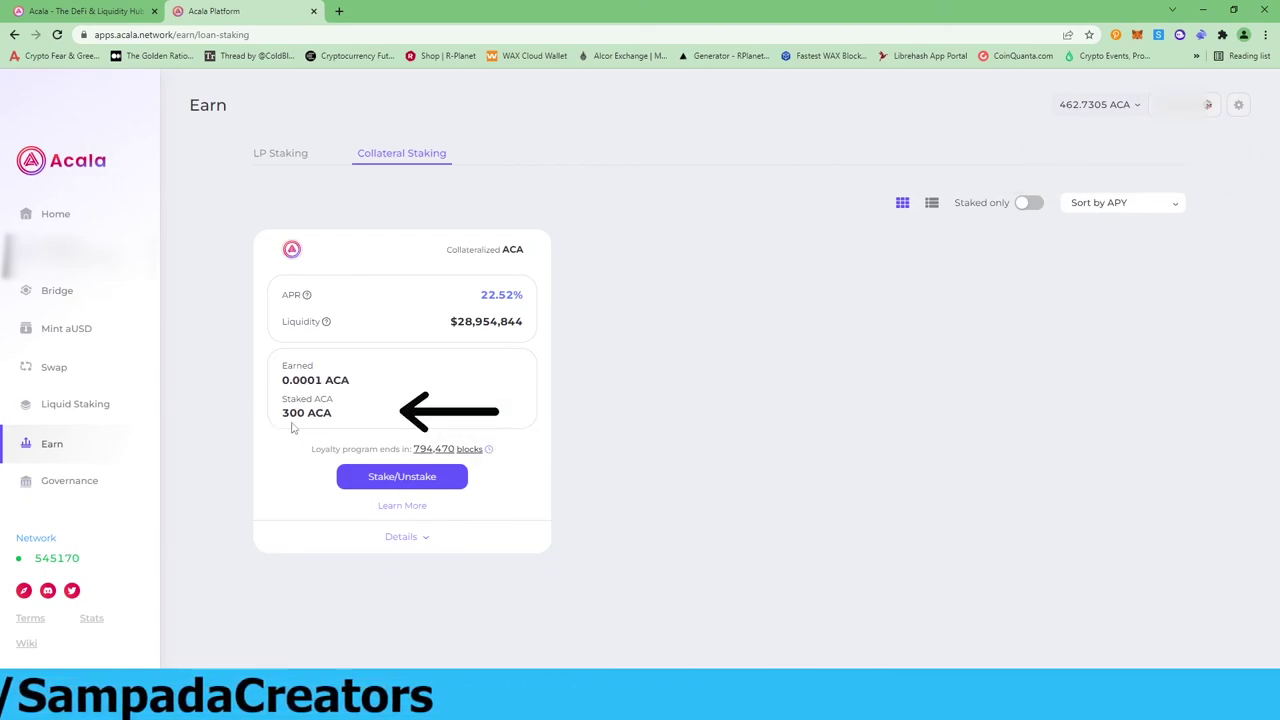